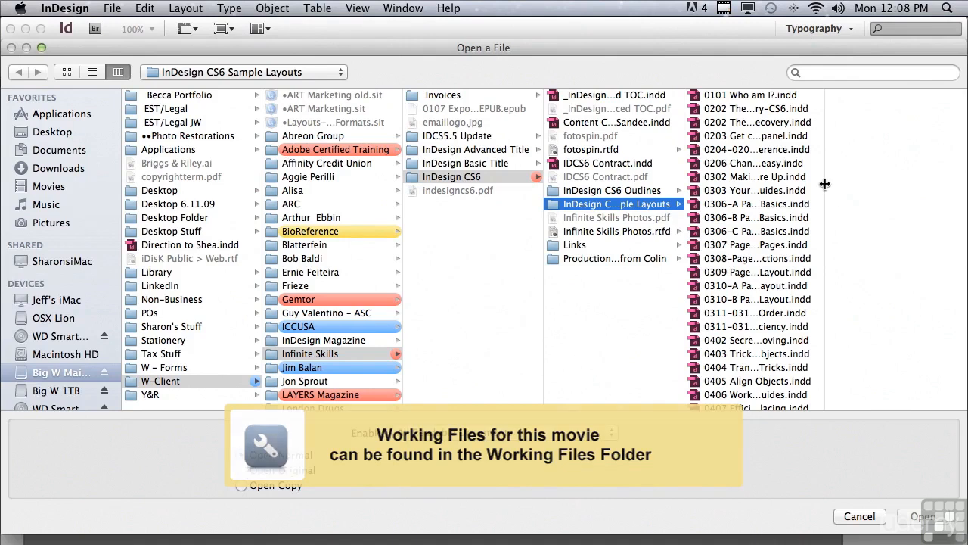
Open the document 0710 Tab Tips, Part 2.indd from the InDesign CS6 Sample Layouts folder.
drag(824, 190, 809, 346)
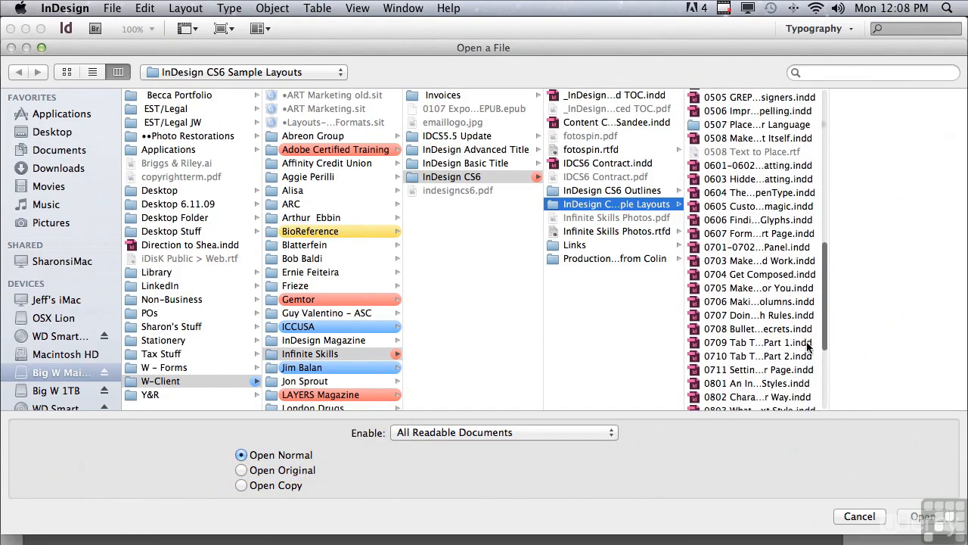
click(770, 356)
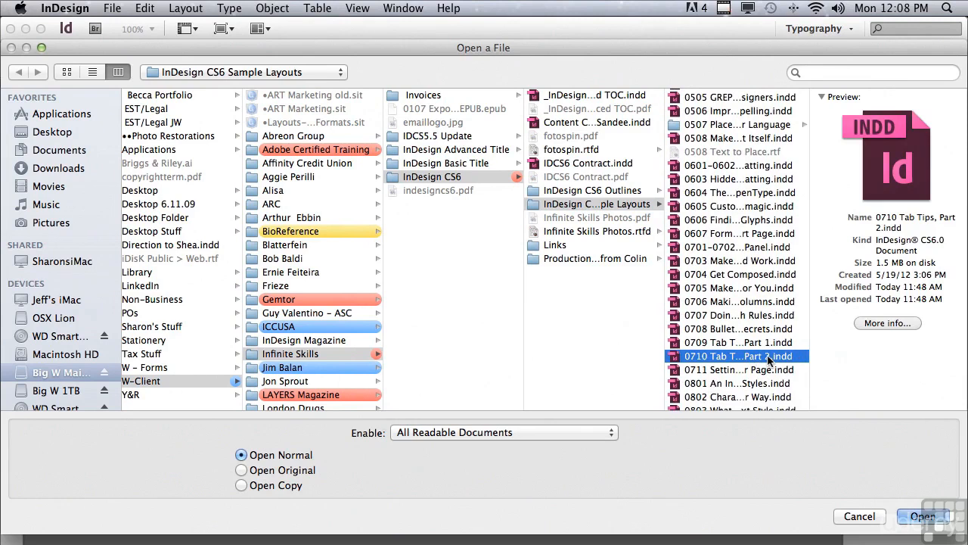
click(922, 518)
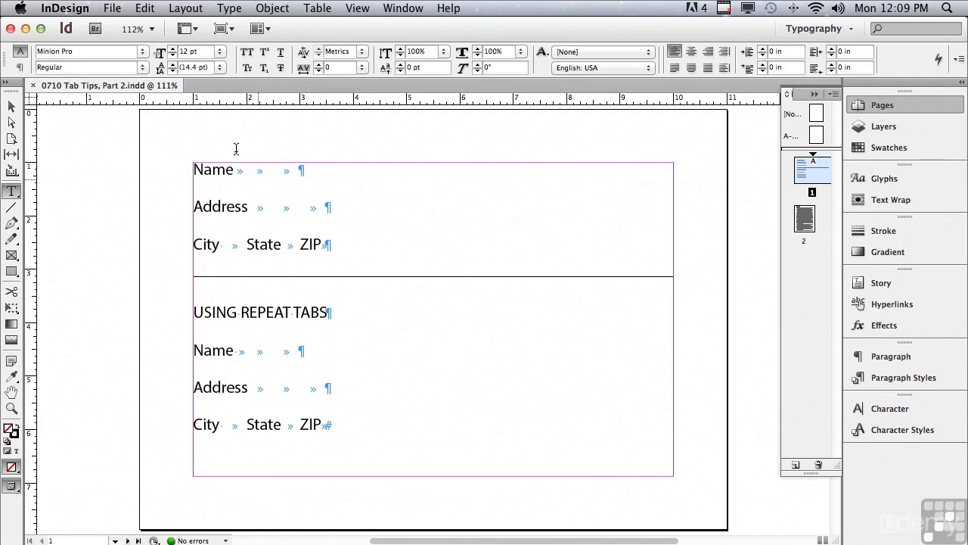
Try making fill-in lines by typing underscores directly after Name and Address in the upper form.
click(237, 172)
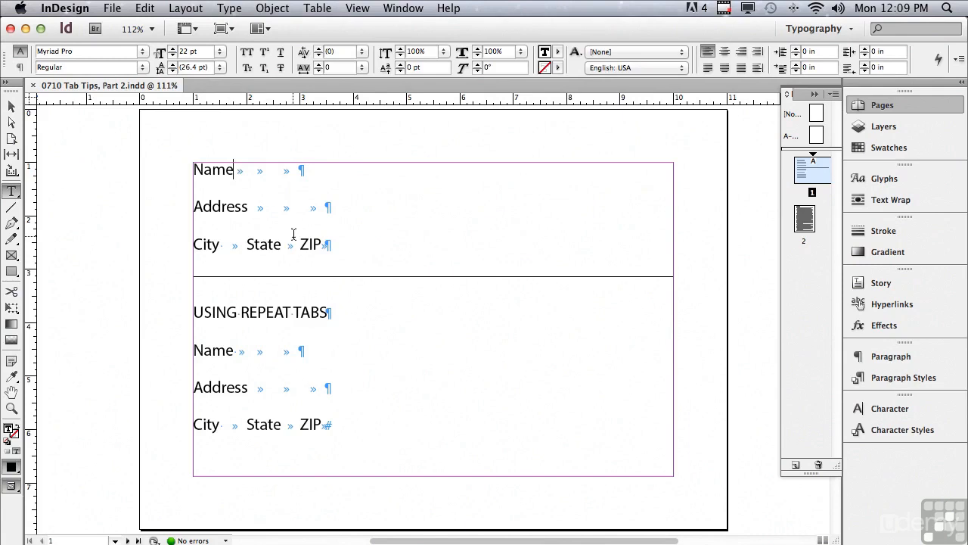
text(_____ Address)
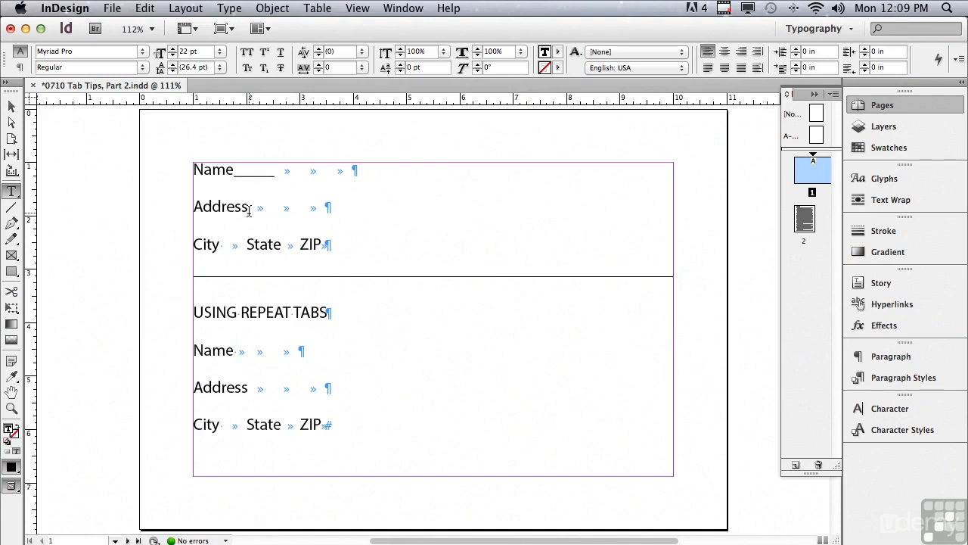
text(___)
Zoom in on the upper form and place a vertical guide at the end of the Name line's underscores.
click(12, 408)
drag(187, 154, 681, 296)
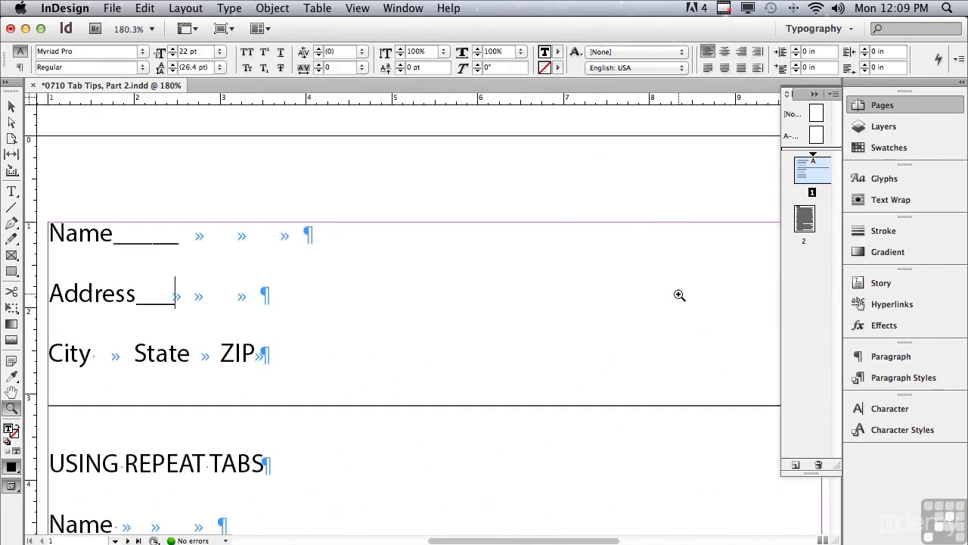
drag(30, 198, 178, 212)
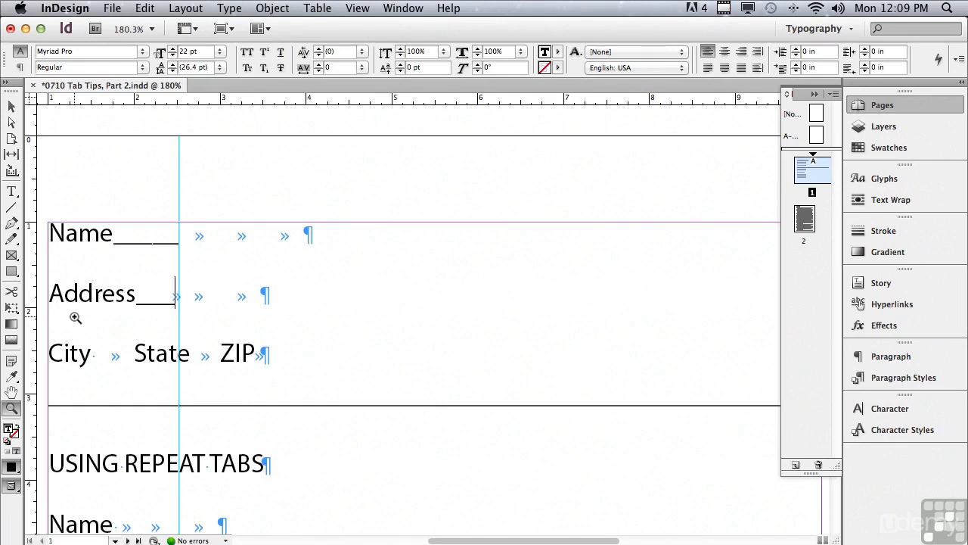
Delete the typed underscores after Name and Address in the upper form.
click(11, 190)
drag(174, 243, 113, 241)
key(BackSpace)
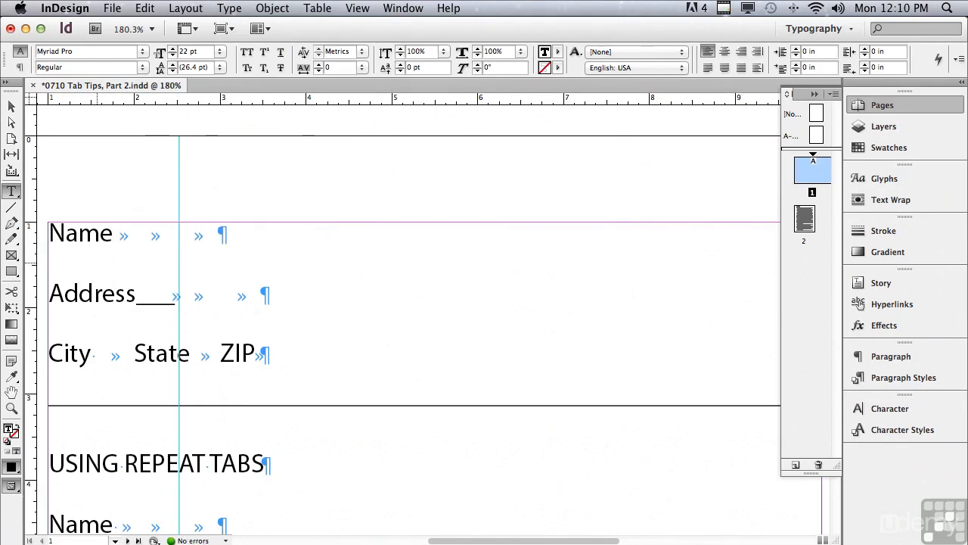
click(172, 298)
drag(172, 298, 137, 299)
key(BackSpace)
Give the upper Name, Address and City lines a right-justified tab stop at about 2.5 in with an underscore leader.
drag(49, 227, 279, 326)
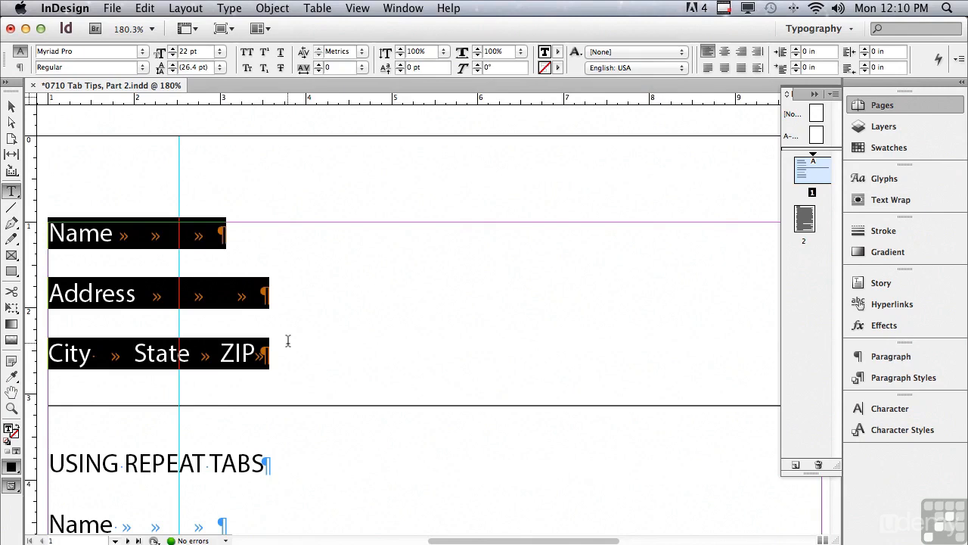
click(231, 7)
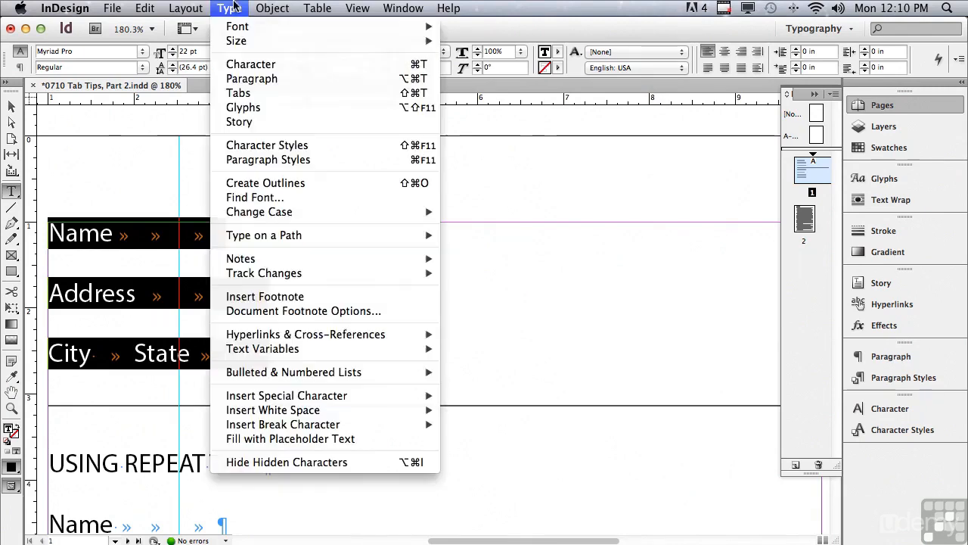
click(244, 93)
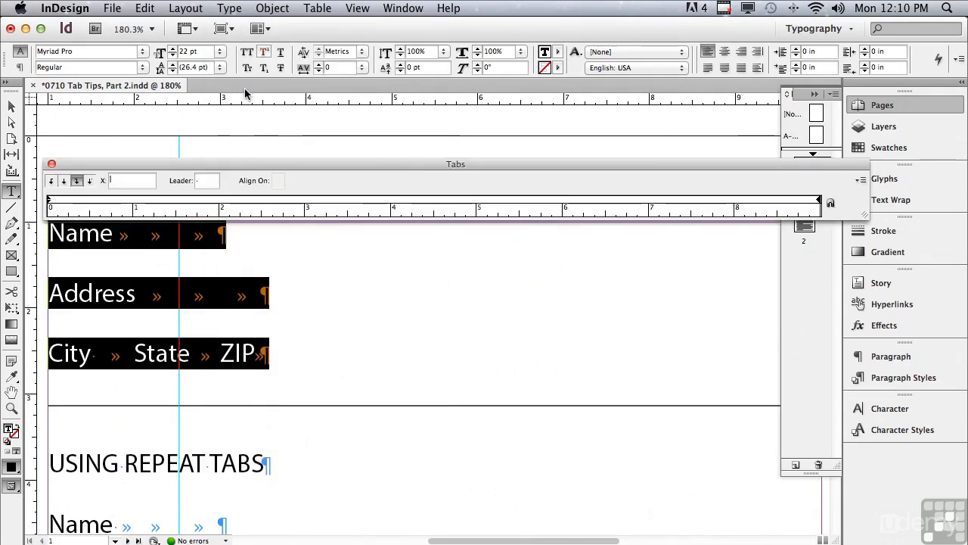
click(815, 94)
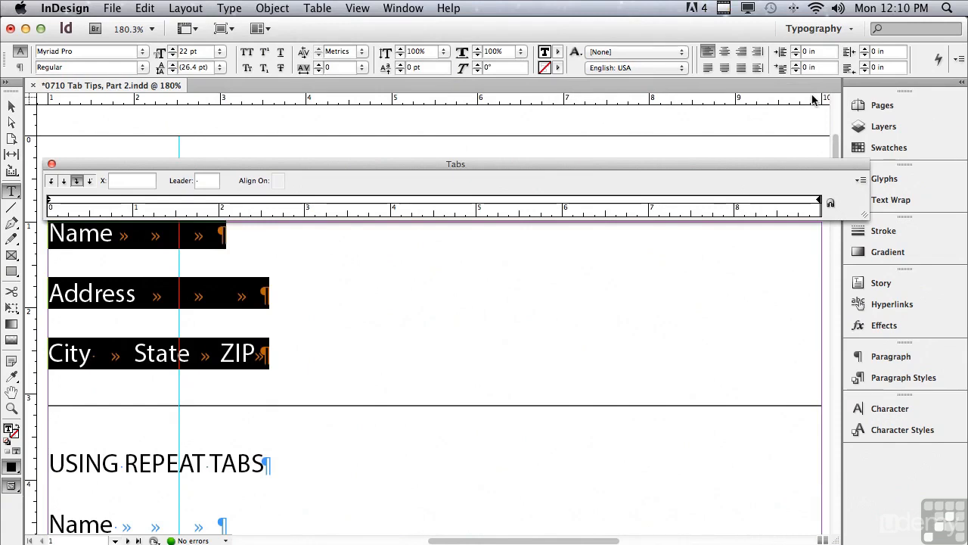
click(209, 175)
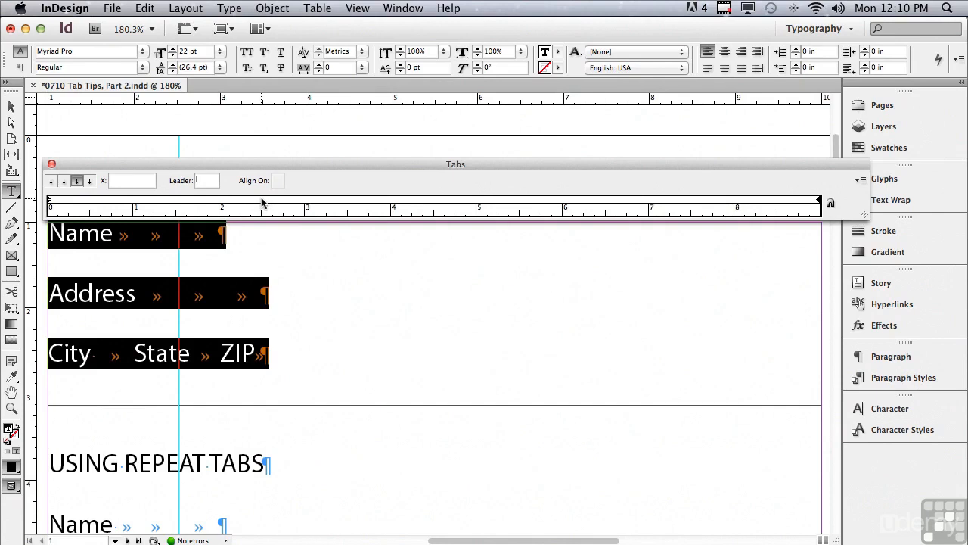
click(262, 202)
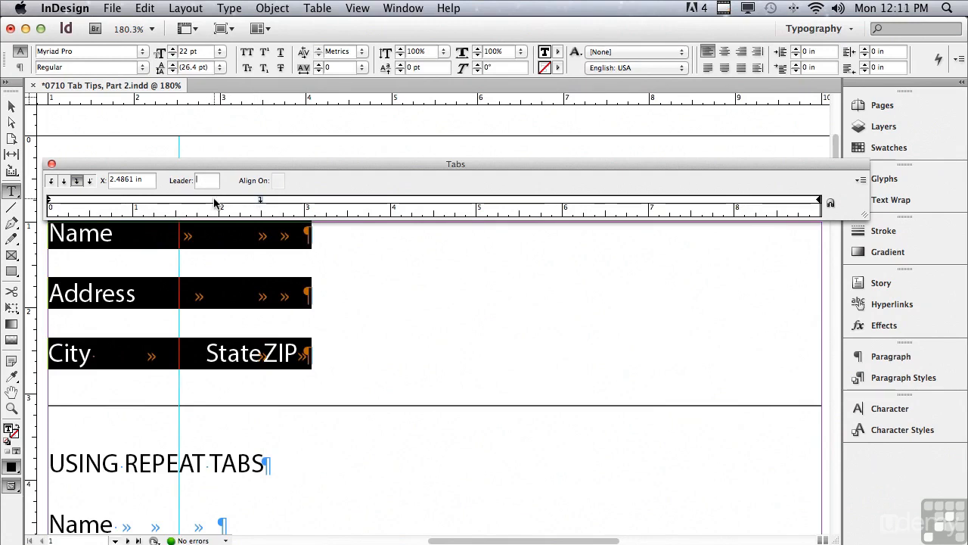
text(_)
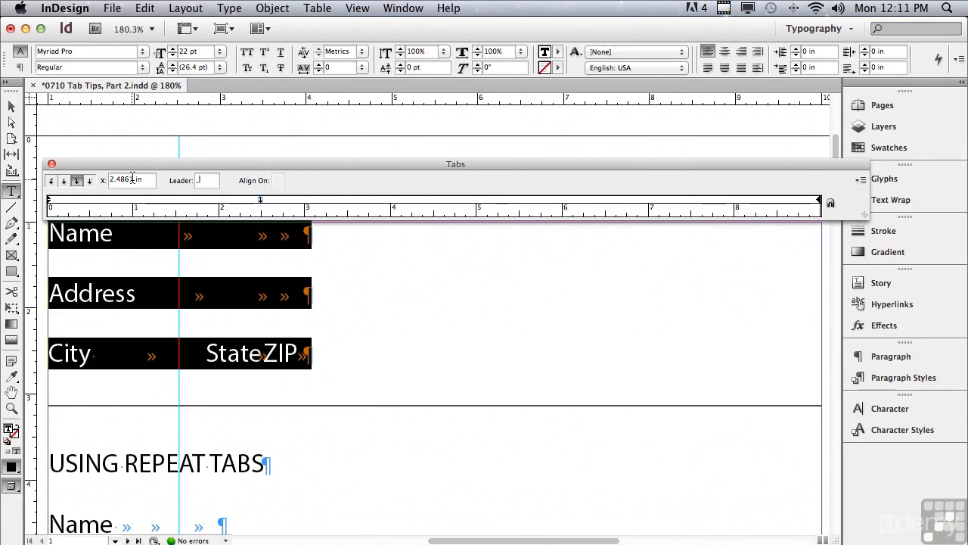
key(Return)
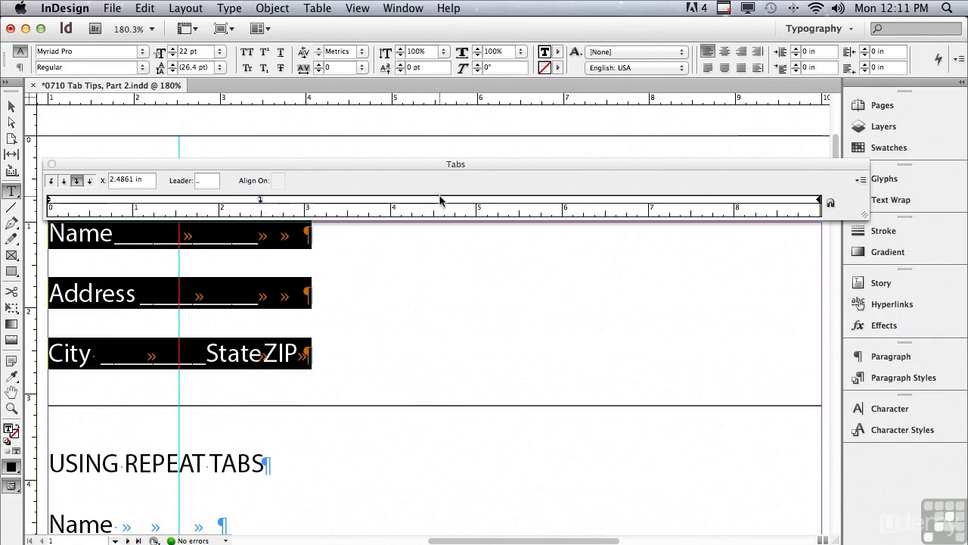
Add a second right-justified tab stop at 5 in with an underscore leader to the upper form lines.
click(475, 201)
drag(475, 200, 478, 200)
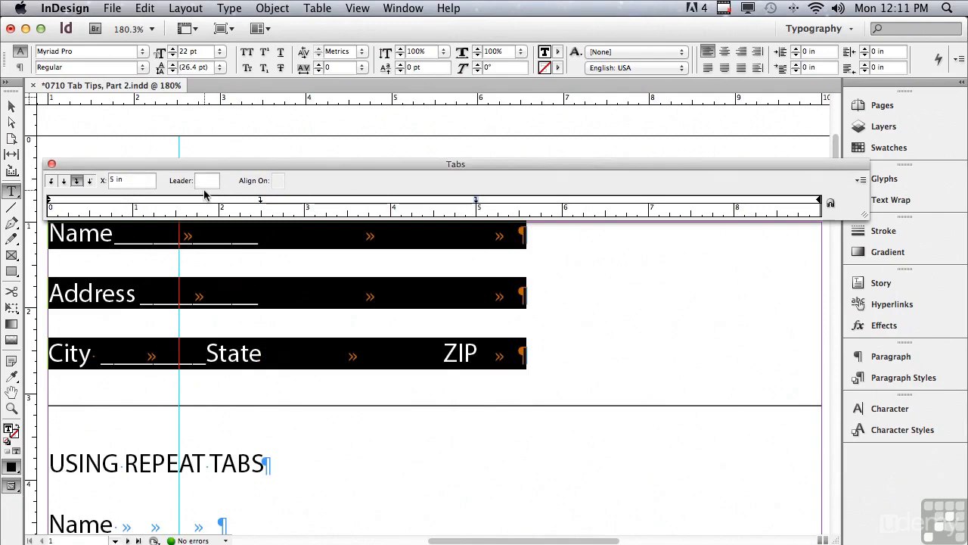
text(_)
click(131, 180)
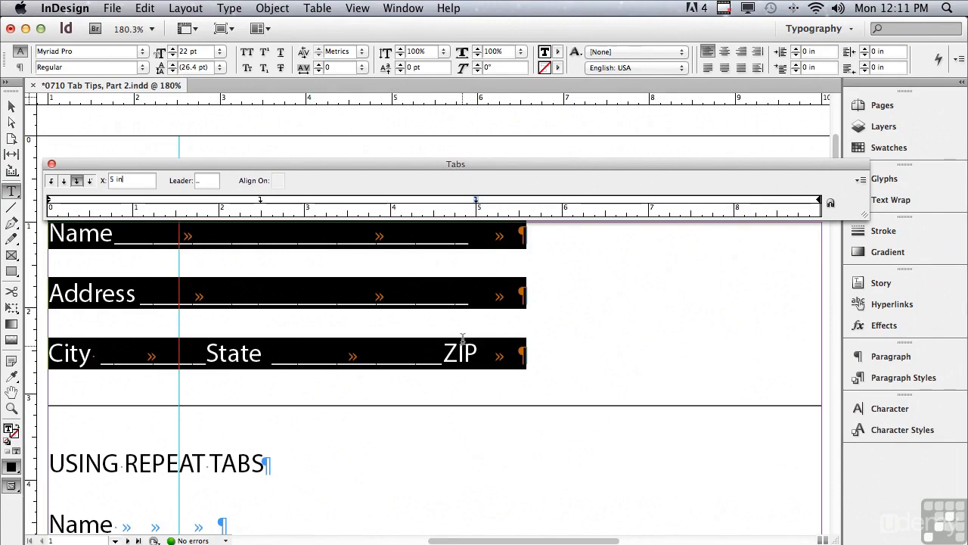
Add a third right-justified tab stop at 7.5 in with an underscore leader to the upper form lines.
click(692, 201)
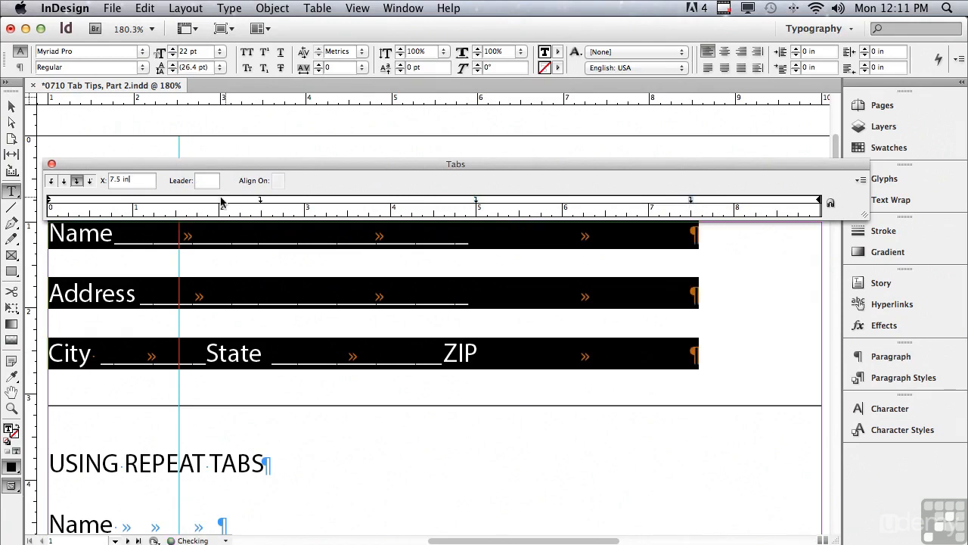
click(201, 180)
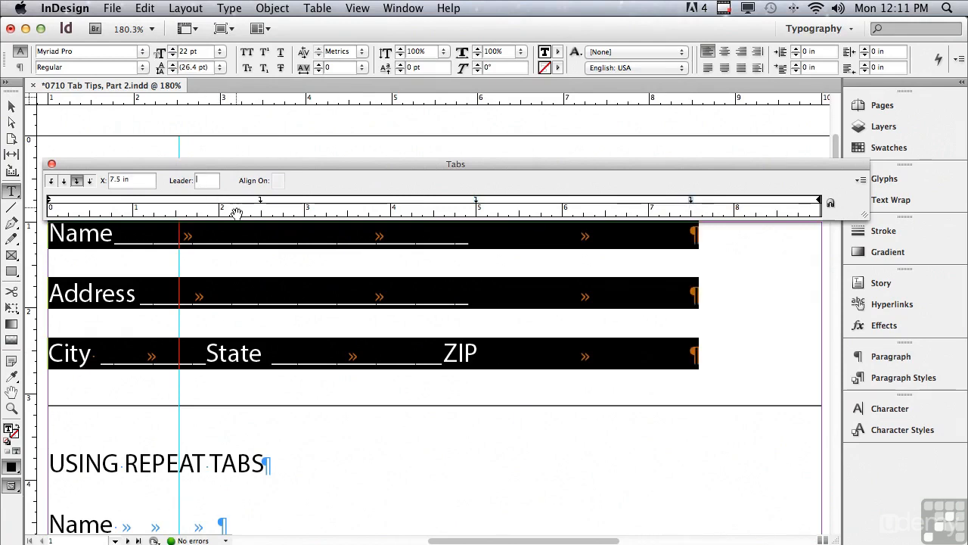
text(.)
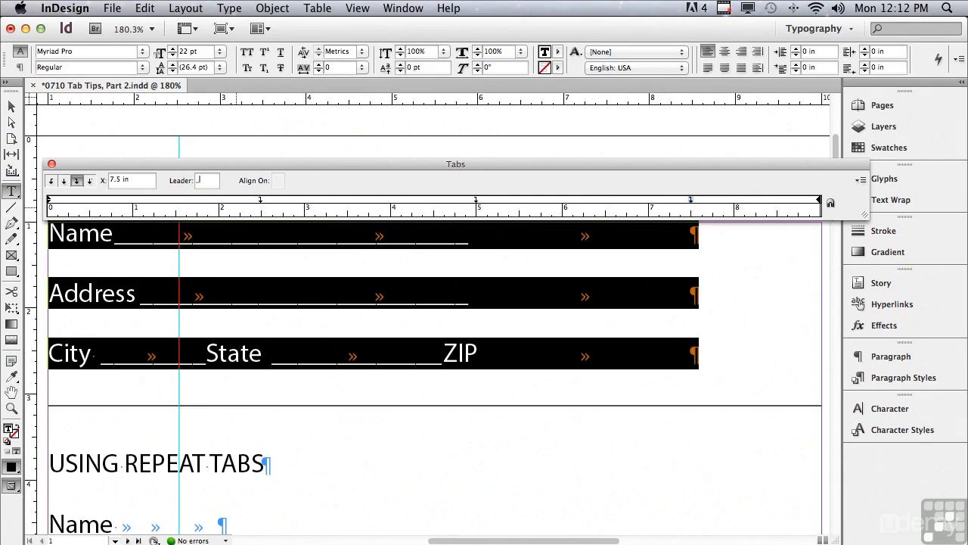
click(131, 179)
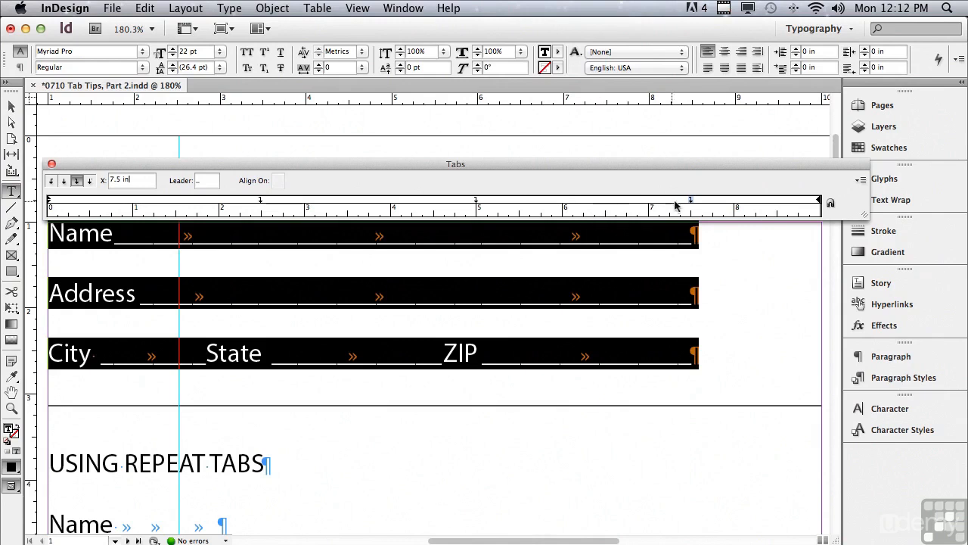
Move the third tab stop to the text frame's right edge and the second tab stop to 7.2083 in.
drag(691, 203, 817, 204)
click(477, 201)
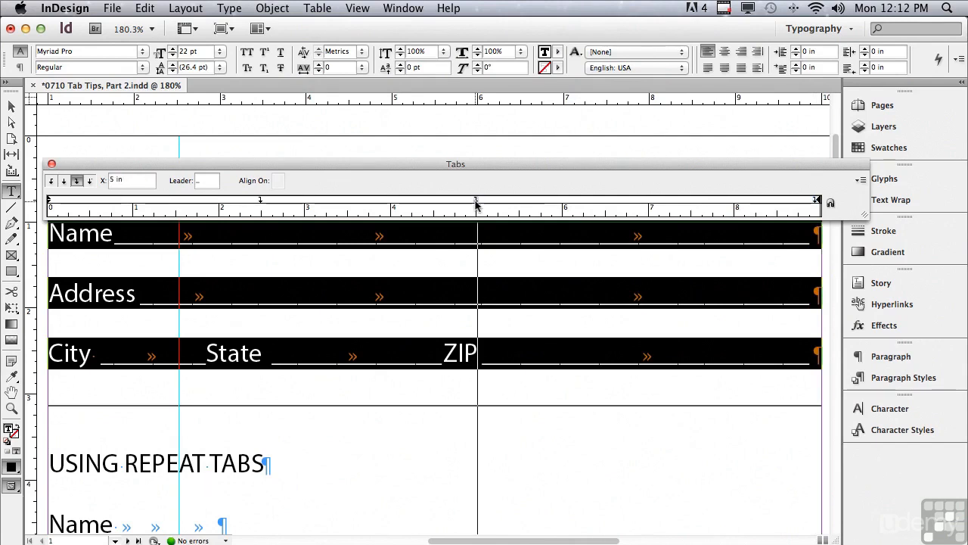
drag(477, 203, 665, 202)
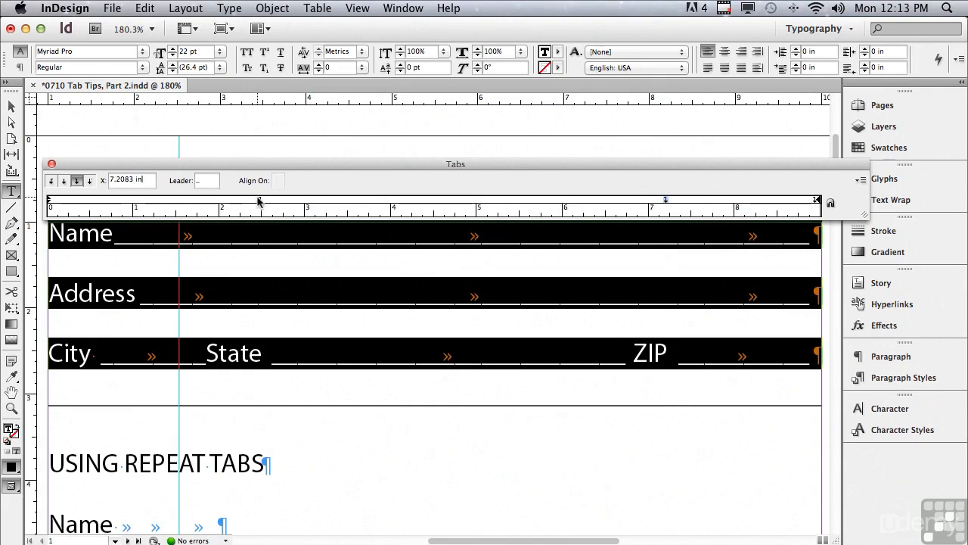
Move the first tab stop to 5.8333 in so State sits closer to ZIP in the upper form.
drag(260, 201, 262, 205)
drag(288, 204, 550, 204)
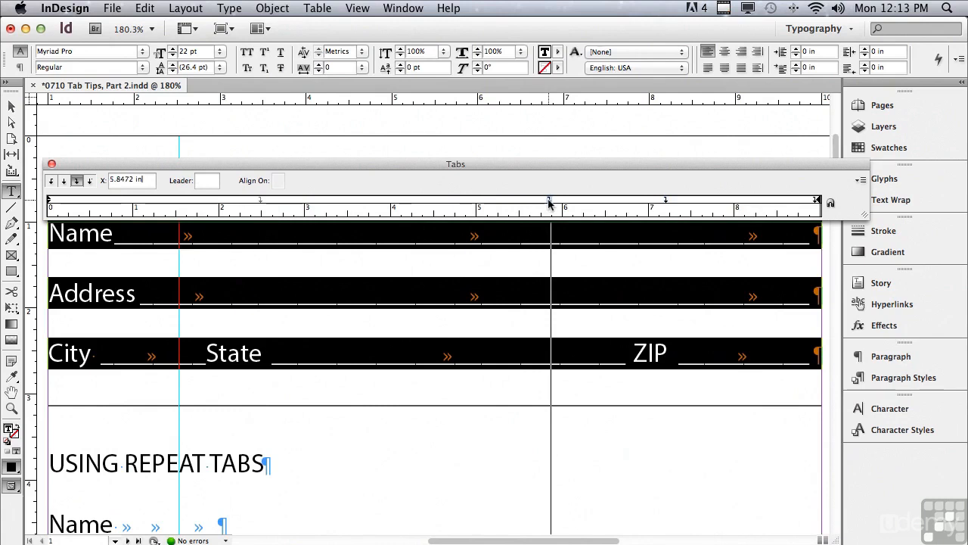
drag(550, 204, 548, 204)
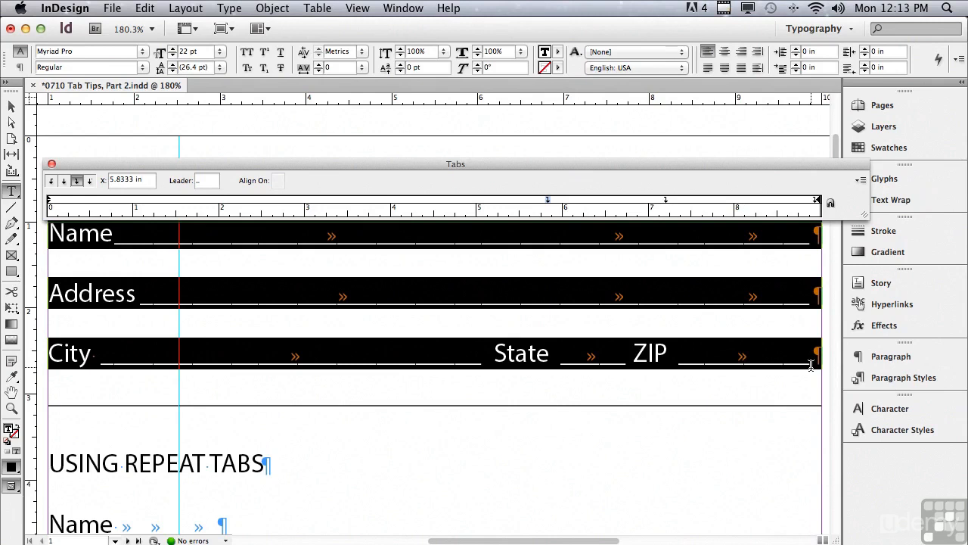
Give the Name, Address and City lines under USING REPEAT TABS a right-justified tab stop at 2.5 in with an underscore leader.
scroll(836, 167, down, 5)
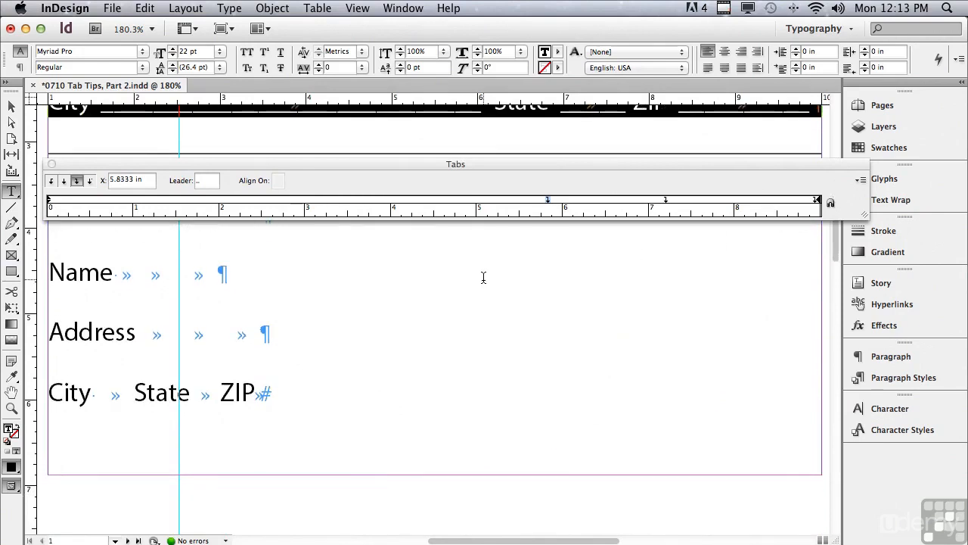
drag(49, 271, 298, 386)
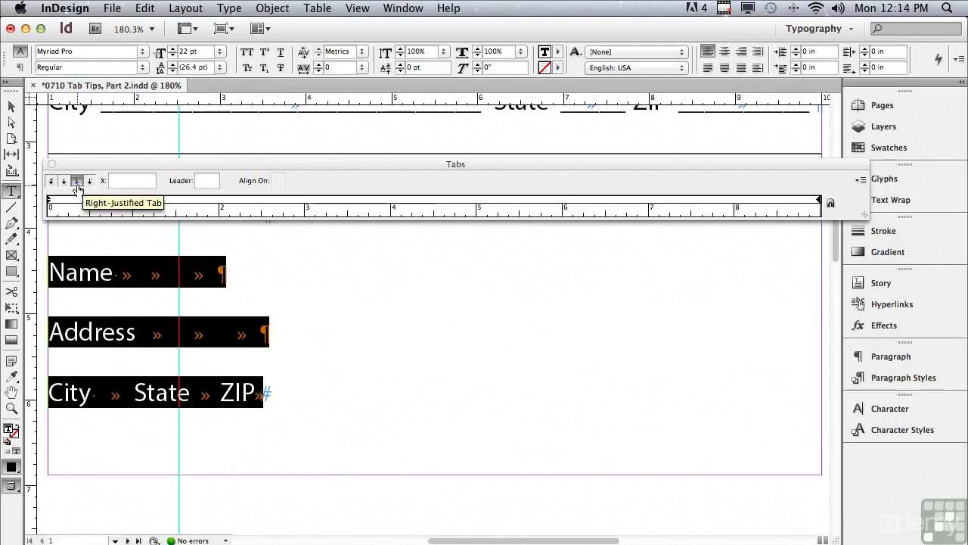
click(262, 202)
click(207, 180)
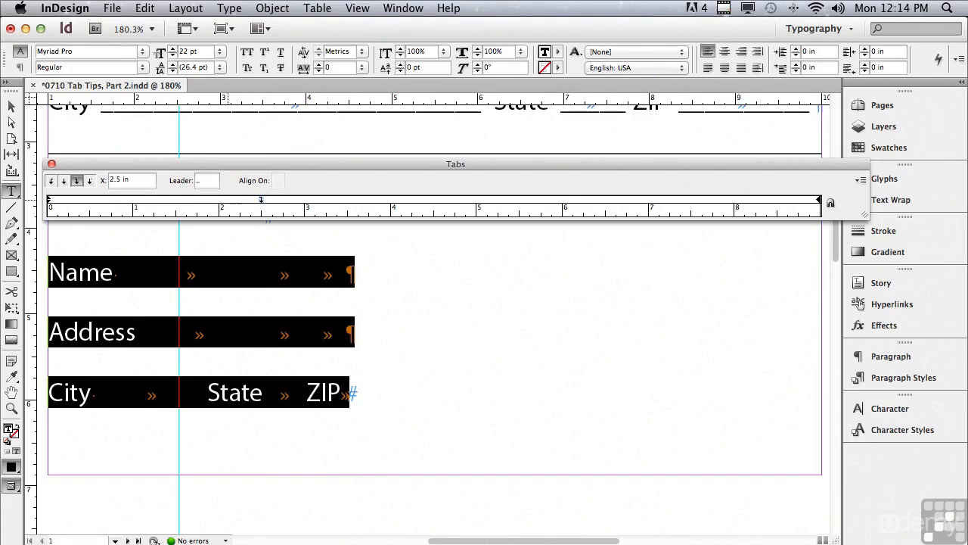
click(121, 180)
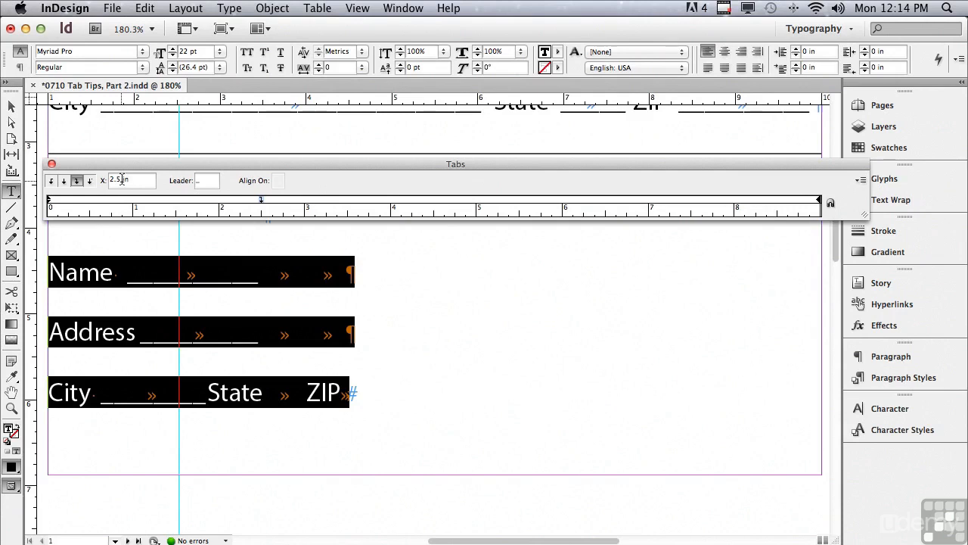
Repeat the 2.5 in tab stop across the lower form lines and check the leader of each repeated stop.
click(860, 182)
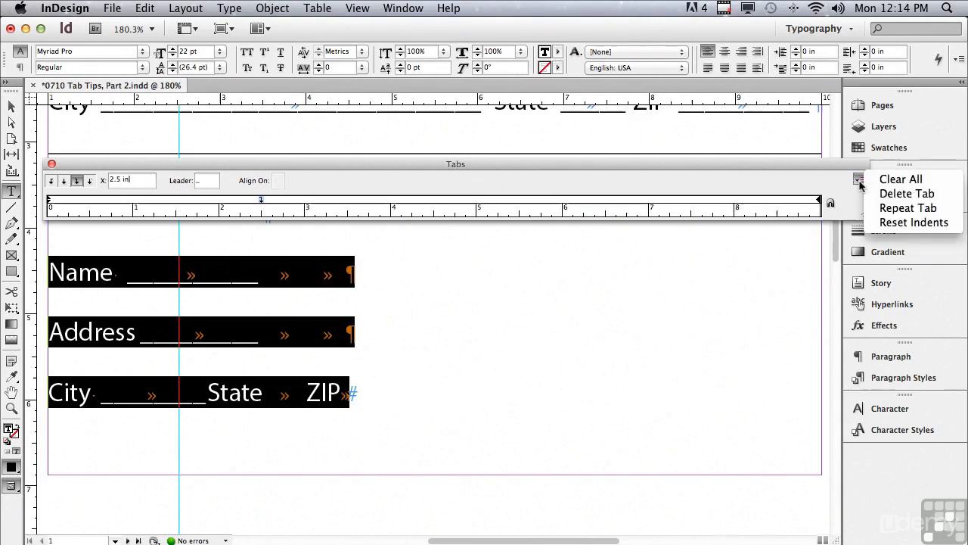
click(887, 208)
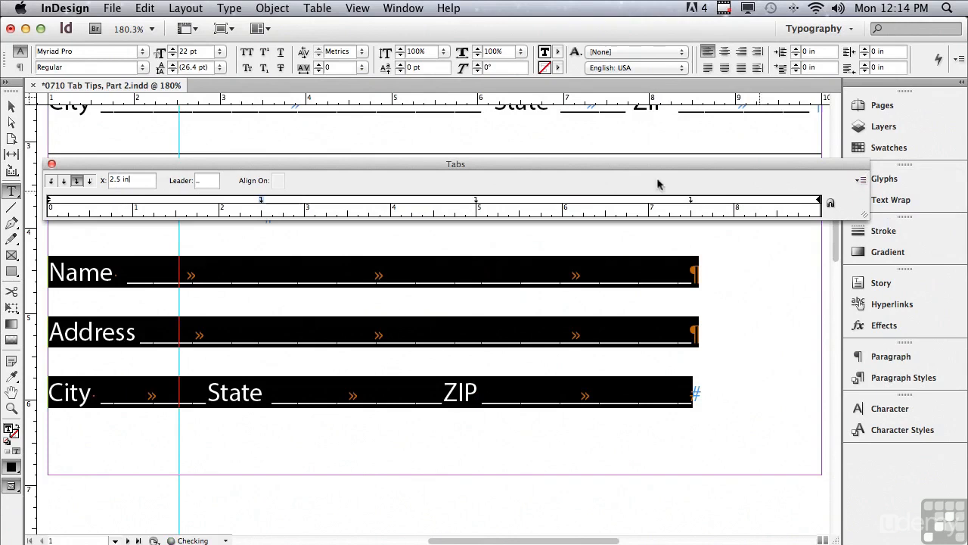
click(203, 180)
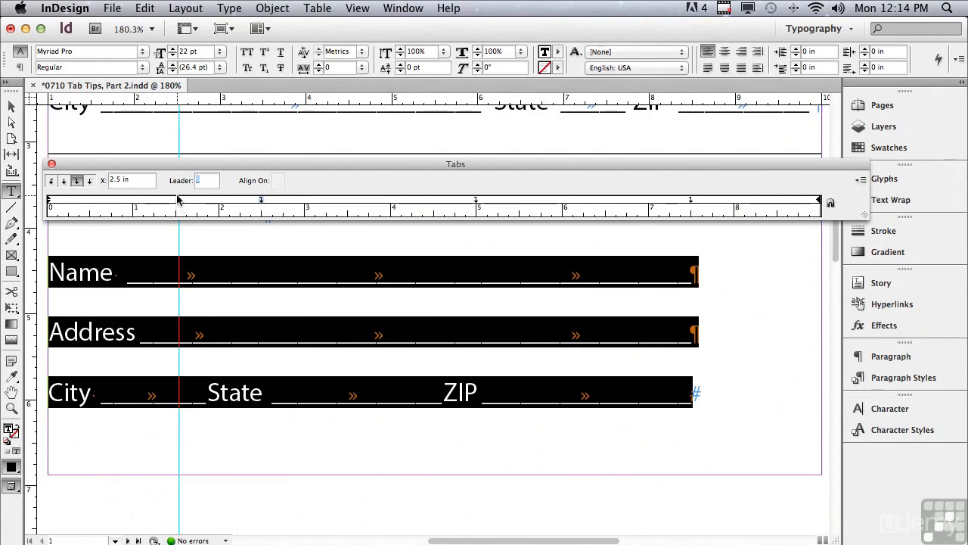
click(476, 201)
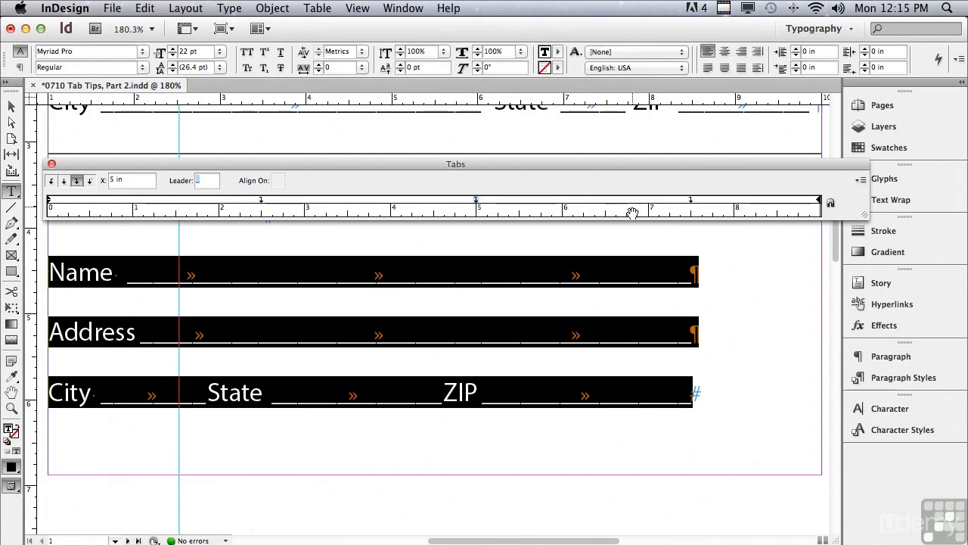
click(691, 202)
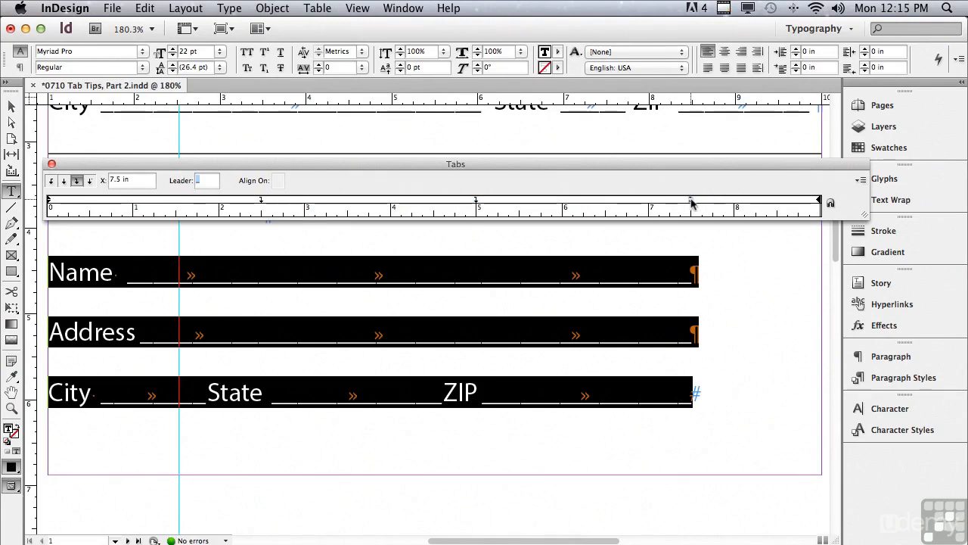
Move the lower form's third tab stop to the frame's right edge, the second to 7.2361 in and the first to 5.6111 in.
drag(690, 202, 815, 200)
drag(618, 201, 668, 203)
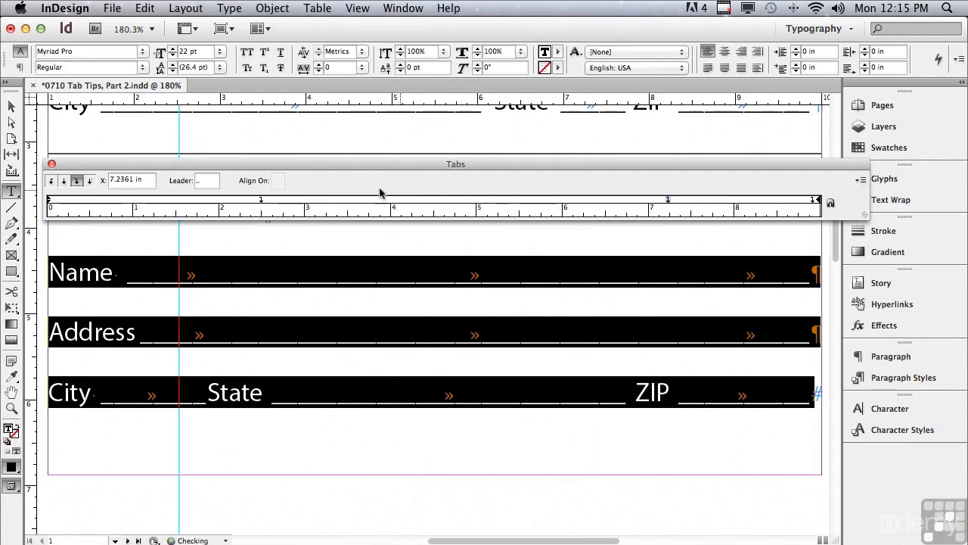
drag(262, 205, 530, 204)
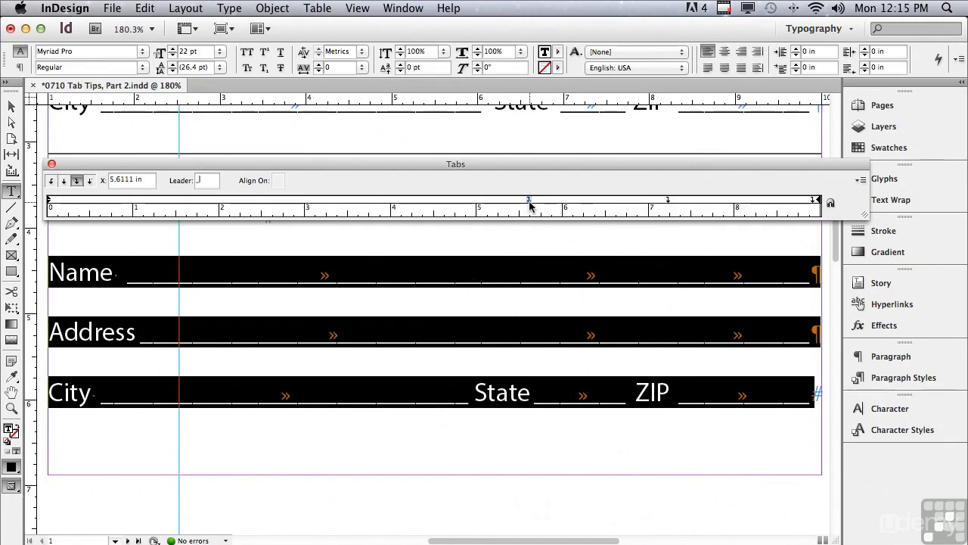
Place the cursor in the CONTENTS heading on page 2, fit the page in the window and align the Tabs ruler with its frame.
scroll(836, 230, down, 15)
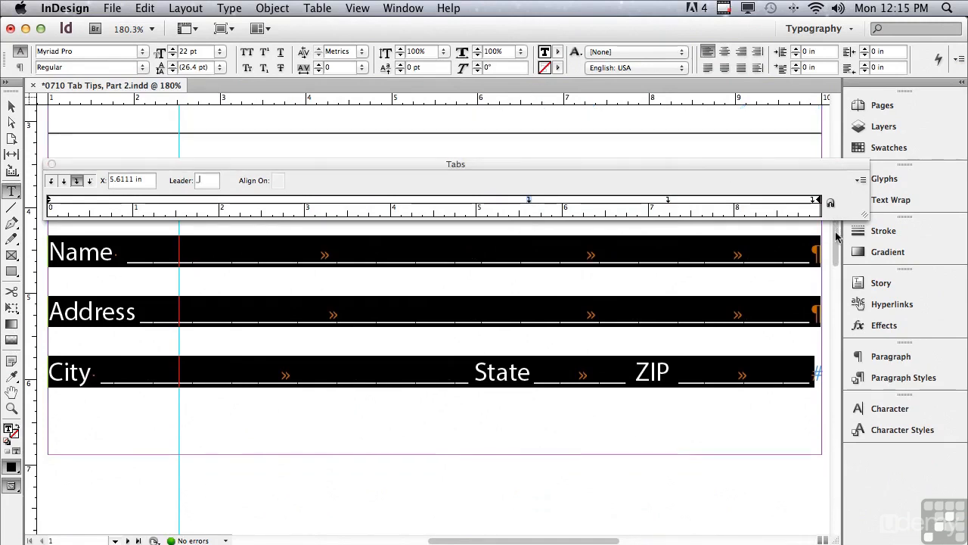
scroll(813, 342, down, 3)
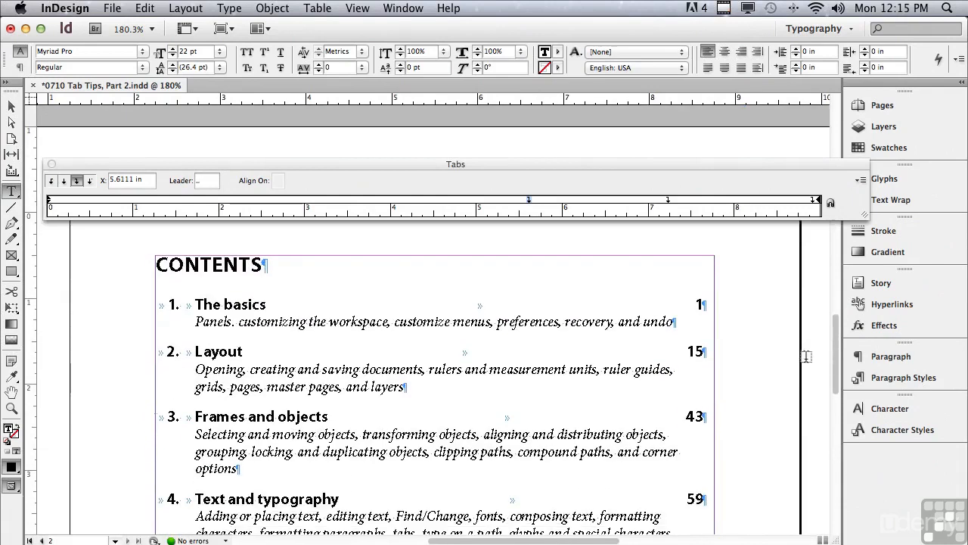
click(161, 266)
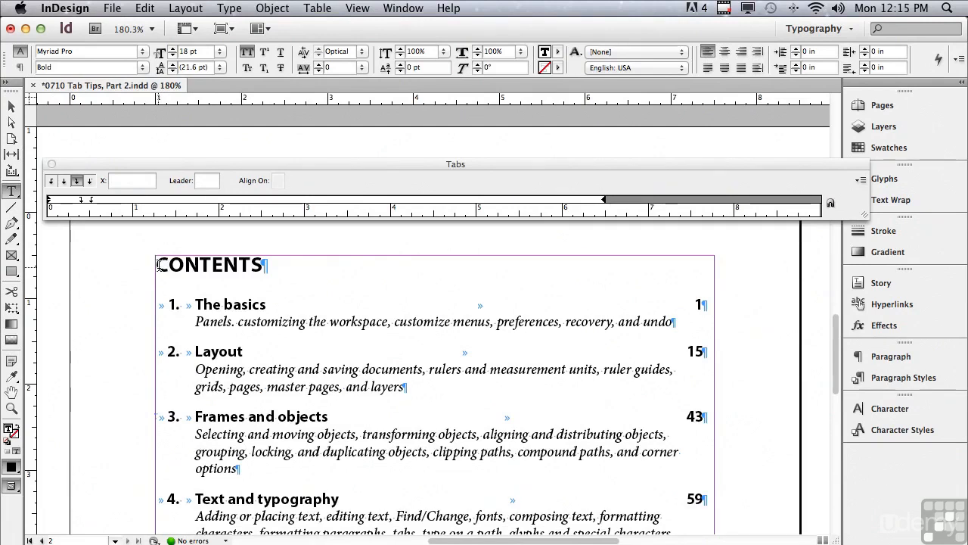
click(359, 9)
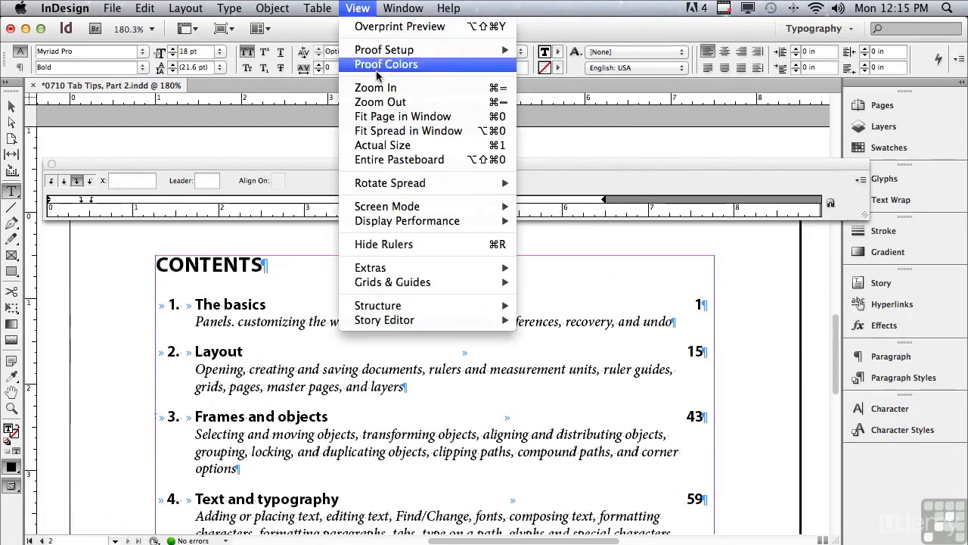
click(382, 120)
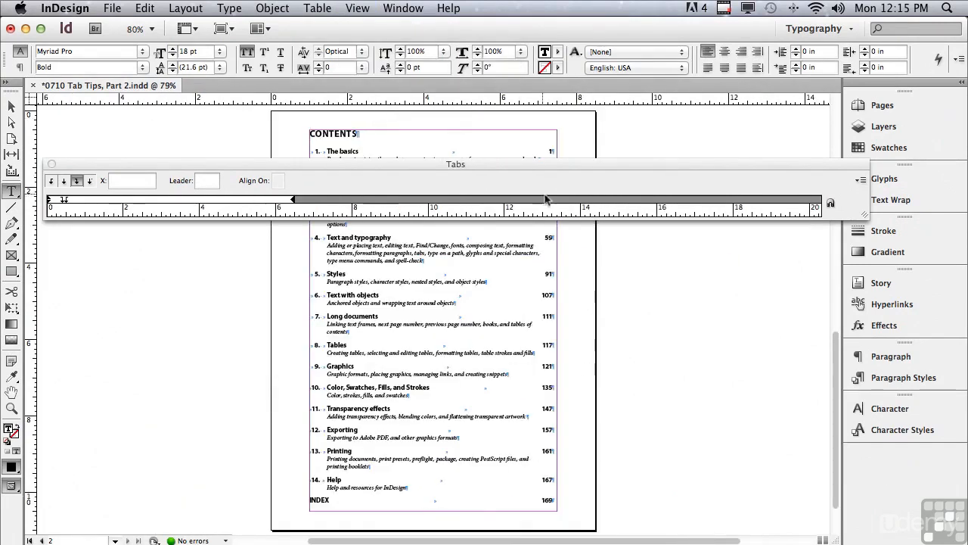
drag(838, 364, 836, 340)
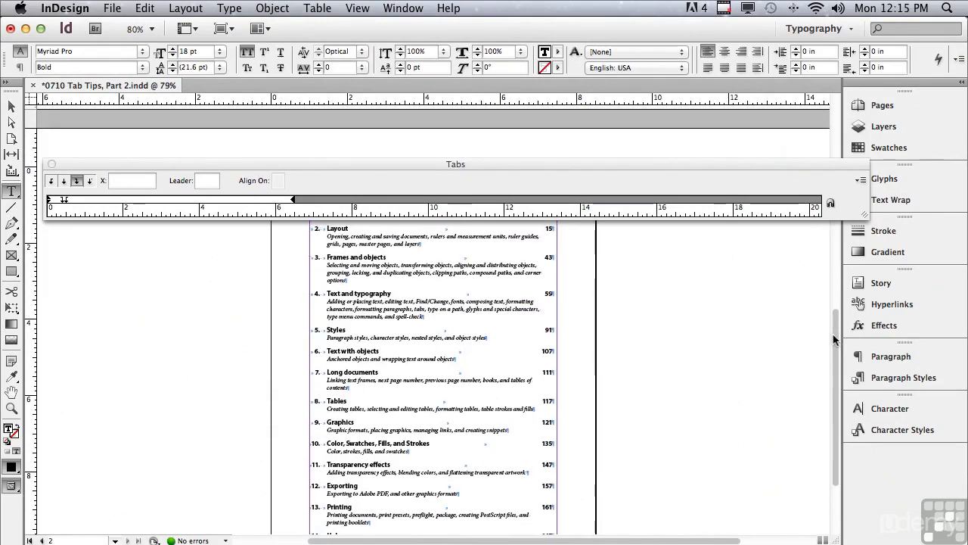
click(830, 202)
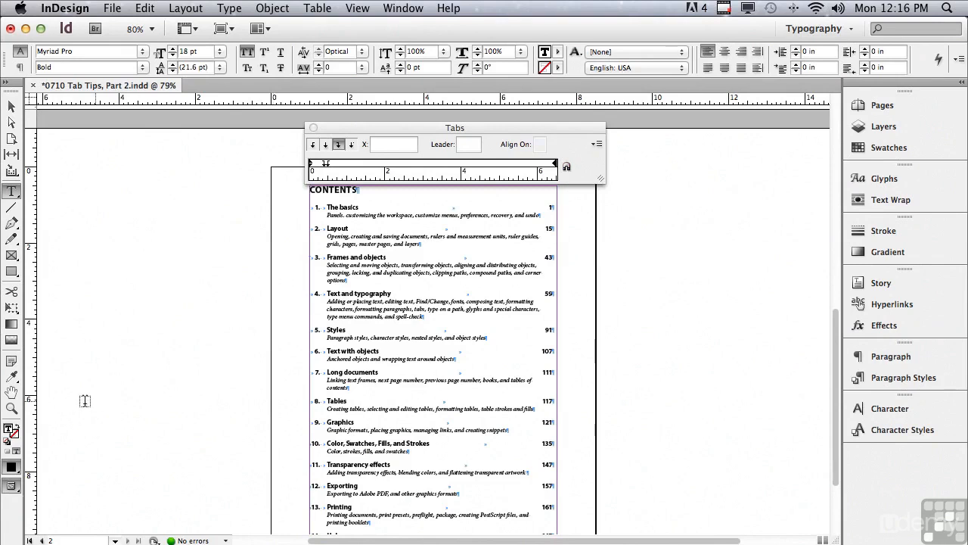
Zoom in on the first contents entries and realign the Tabs ruler with the full width of the text frame.
click(12, 409)
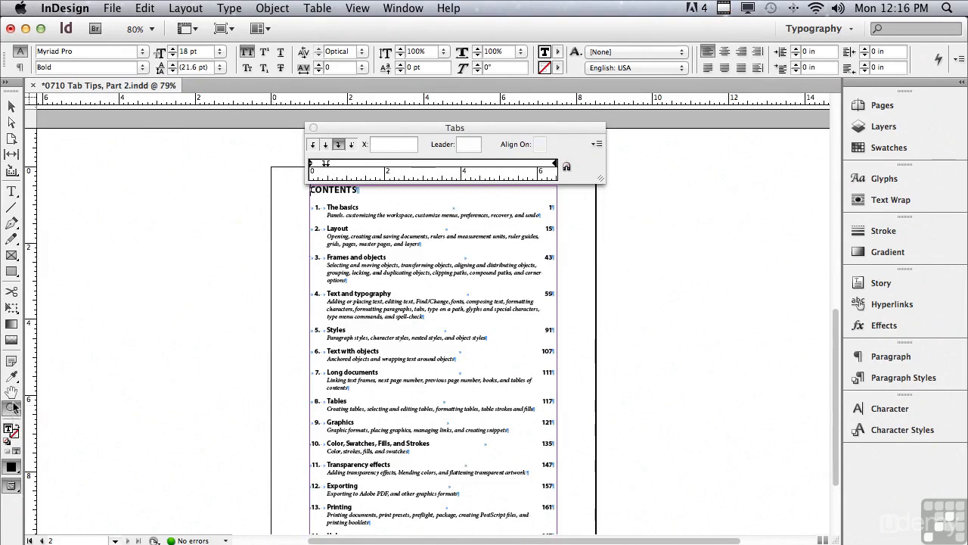
drag(297, 157, 564, 263)
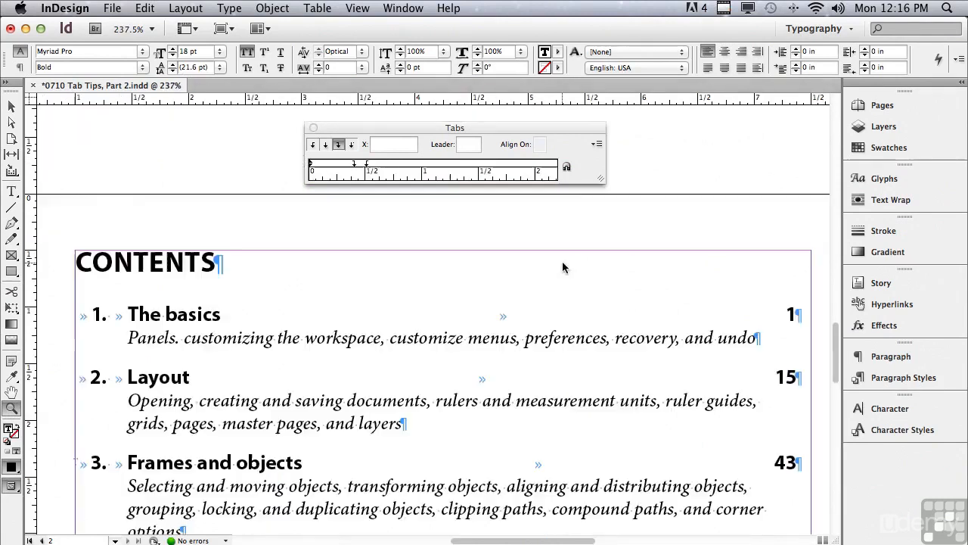
click(567, 167)
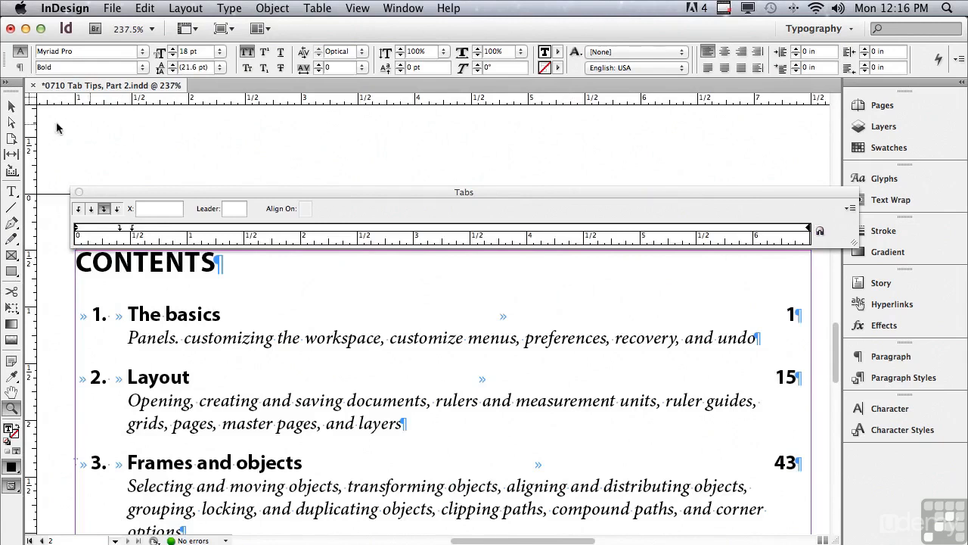
Add a period leader to the 6.375 in right-justified tab stop for all contents entries from The basics through INDEX.
click(9, 193)
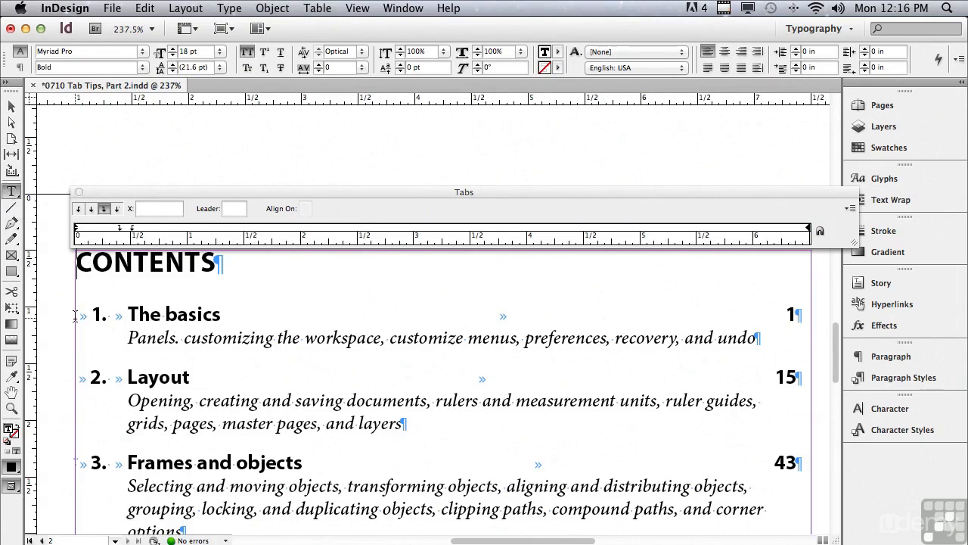
drag(75, 316, 618, 541)
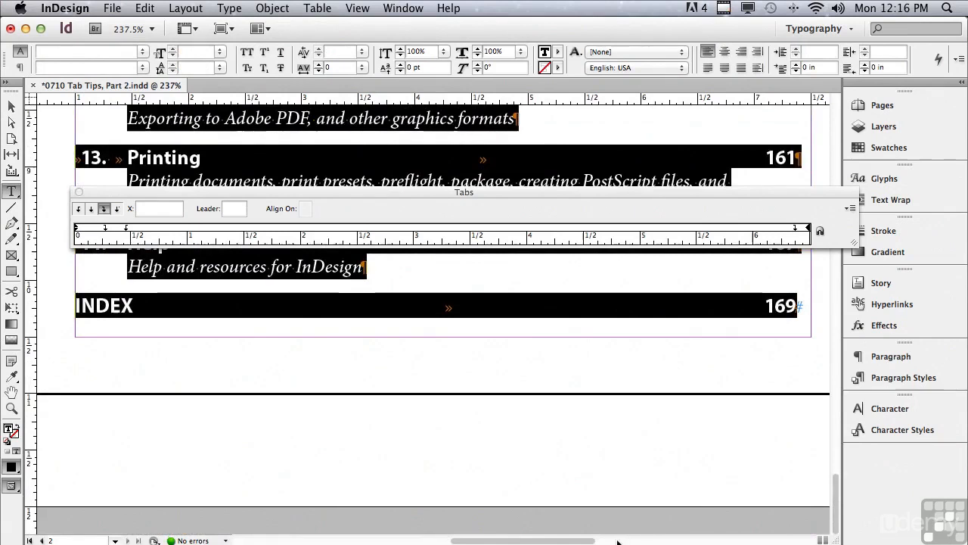
drag(838, 488, 837, 342)
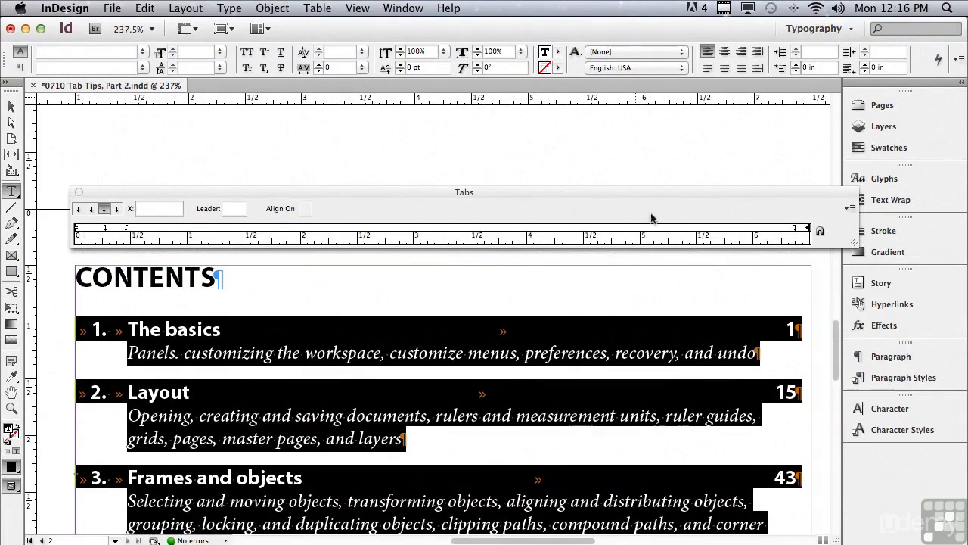
click(797, 235)
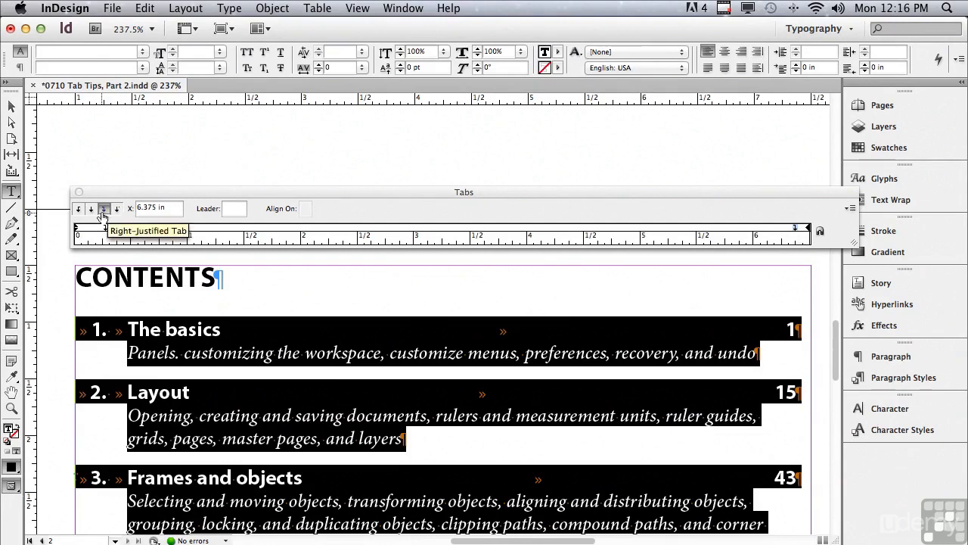
click(234, 209)
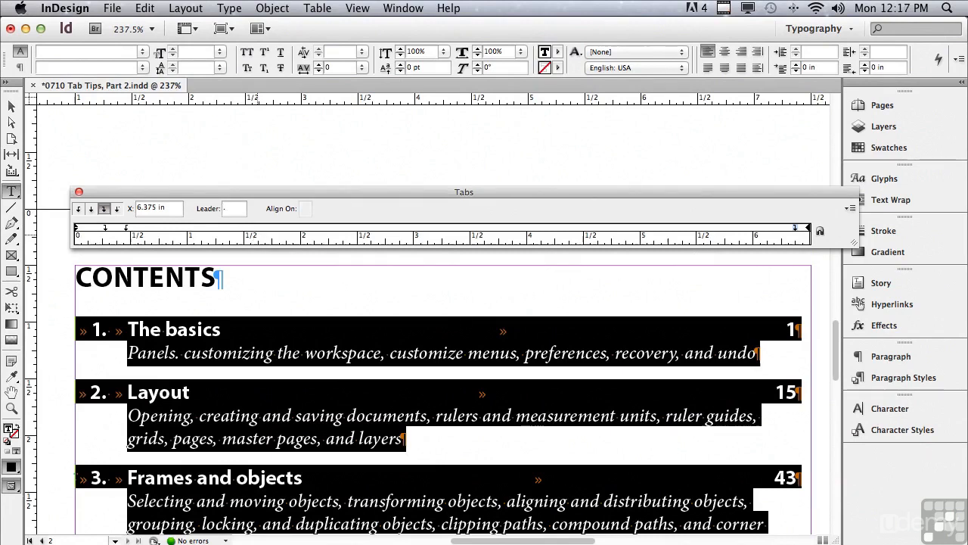
key(Return)
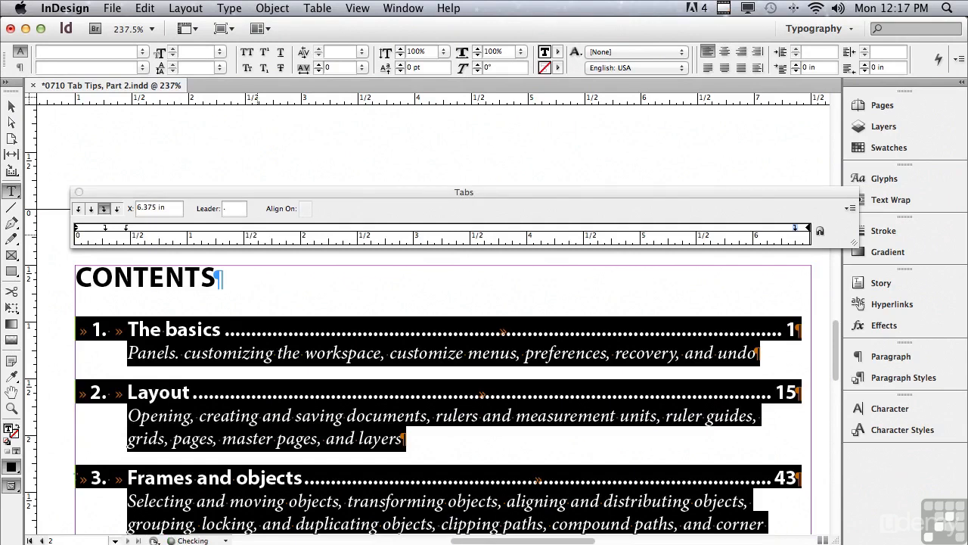